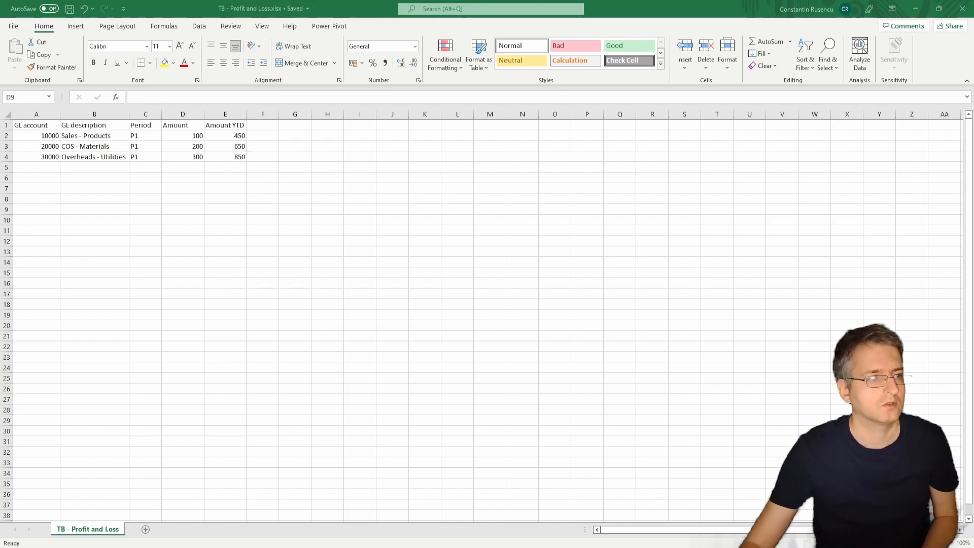
click(66, 226)
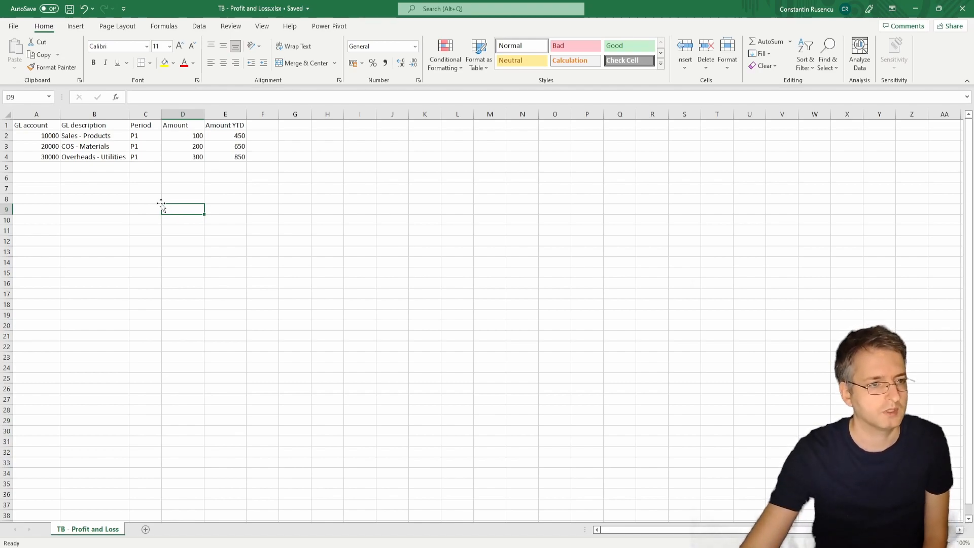
click(191, 171)
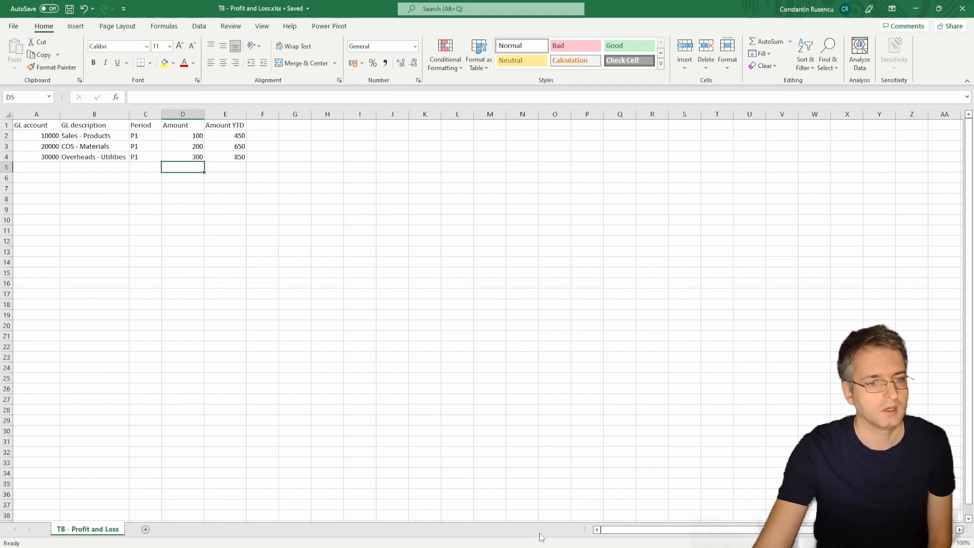
- Create a new blank workbook and start a data import that uses an Excel workbook file as its source
key(ctrl+n)
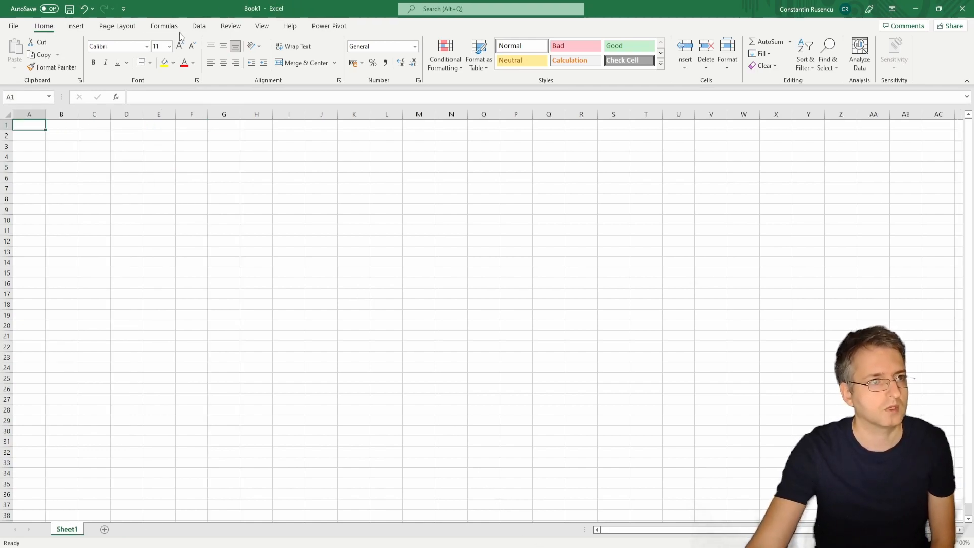
click(200, 28)
click(15, 56)
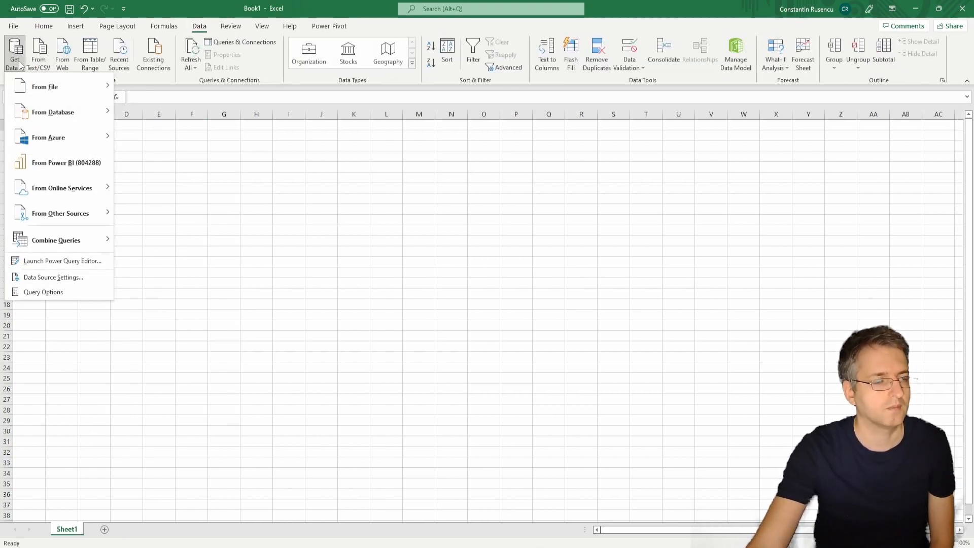
mouse_move(57, 101)
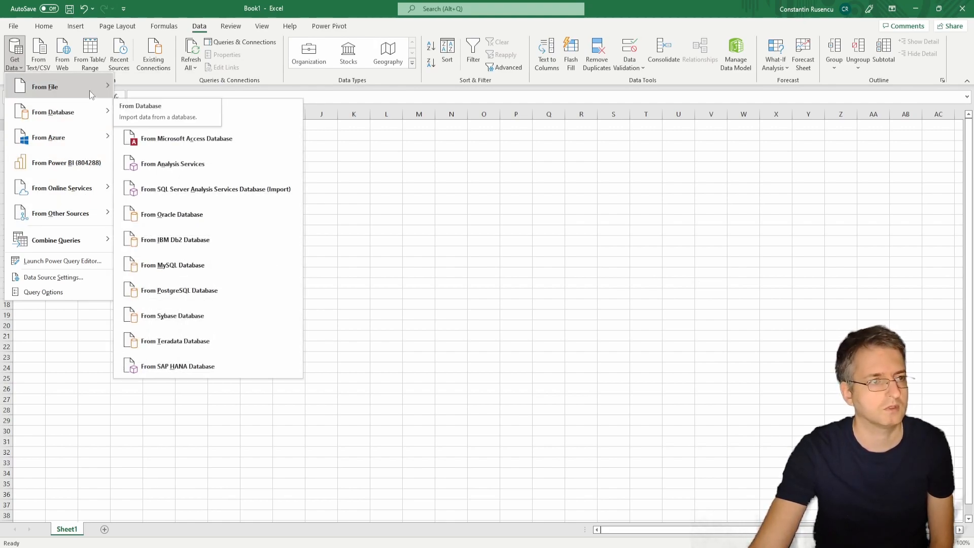
mouse_move(104, 91)
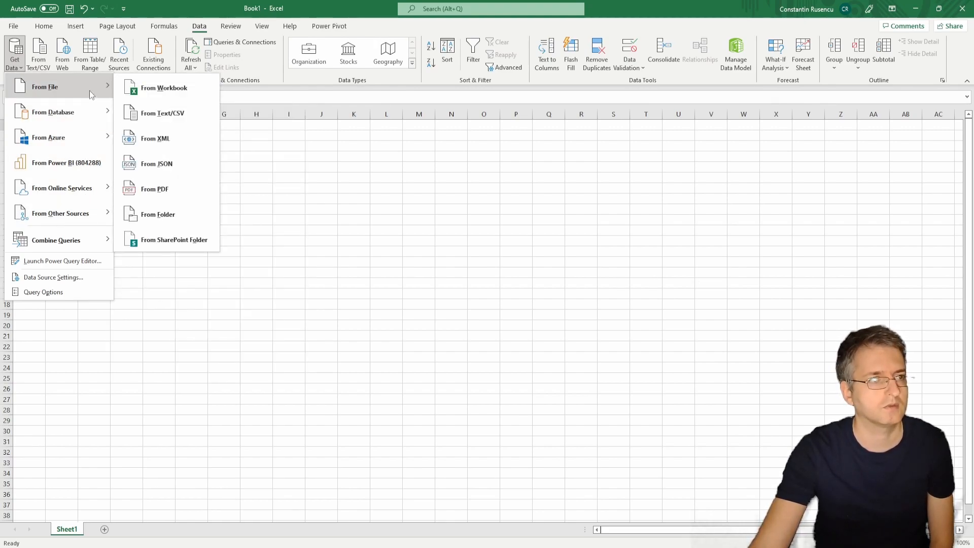
click(151, 93)
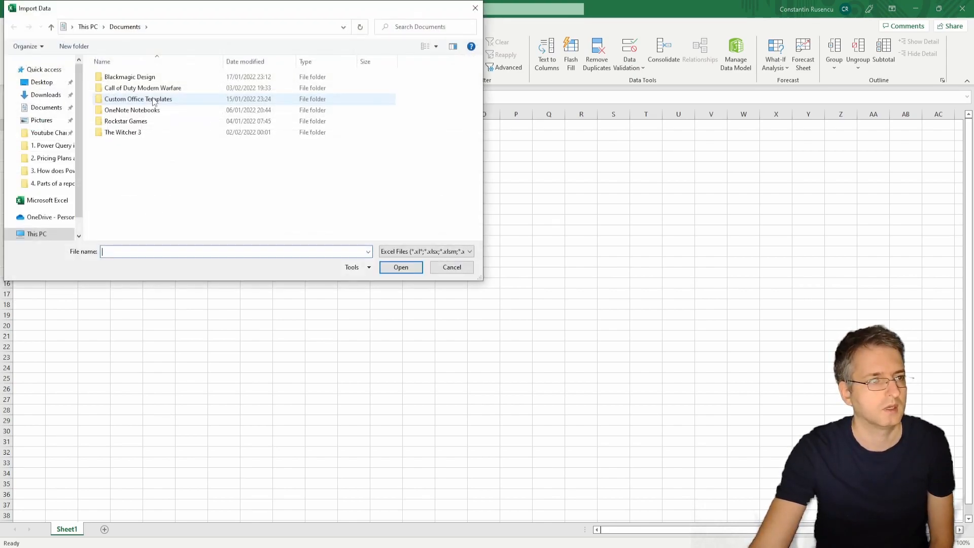
- Choose TB - Profit and Loss.xlsx from the Desktop as the source and open its TB - Profit and Loss sheet for transforming in Power Query
click(40, 82)
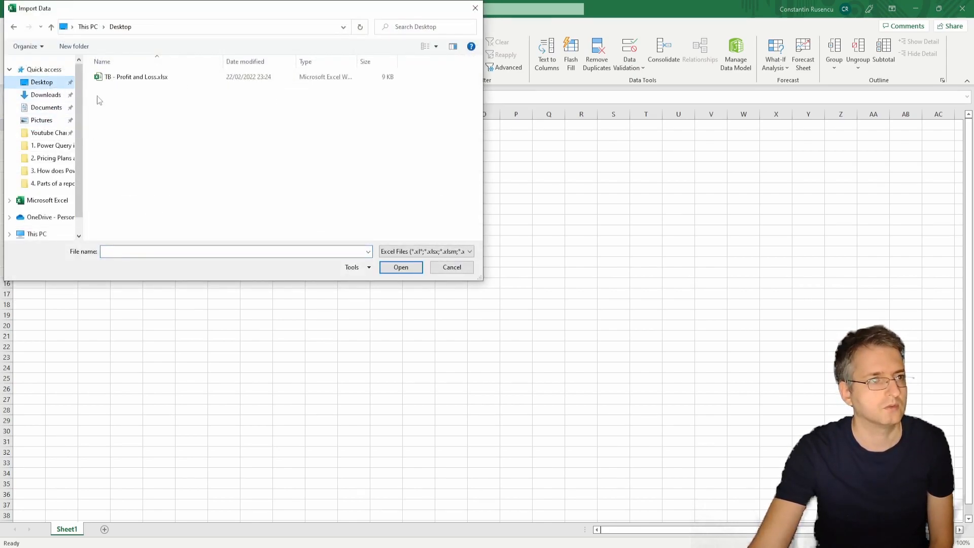
click(143, 81)
click(386, 265)
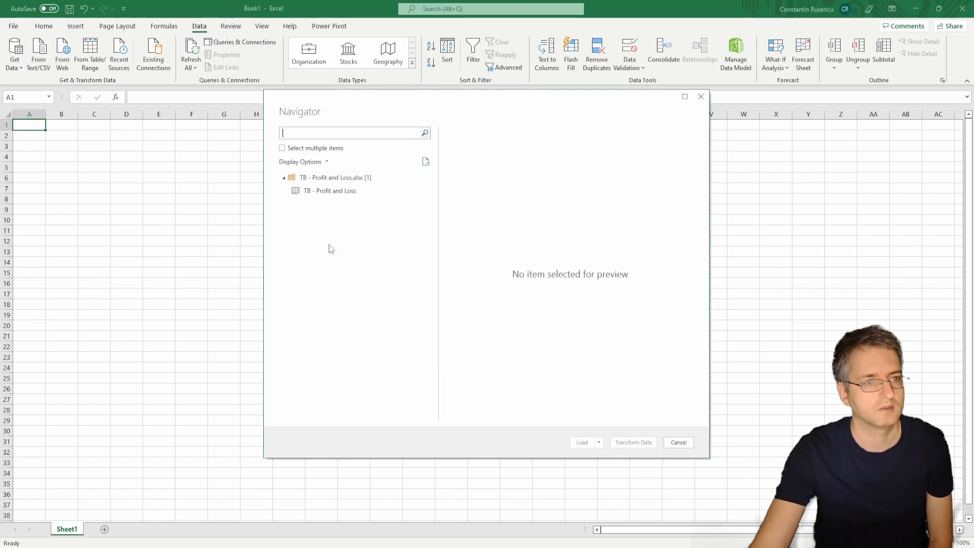
click(335, 192)
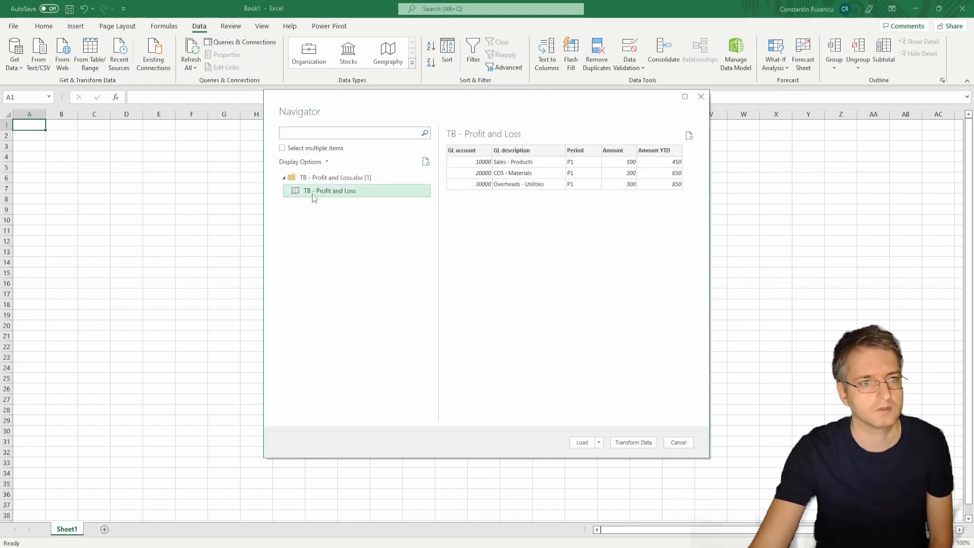
click(648, 449)
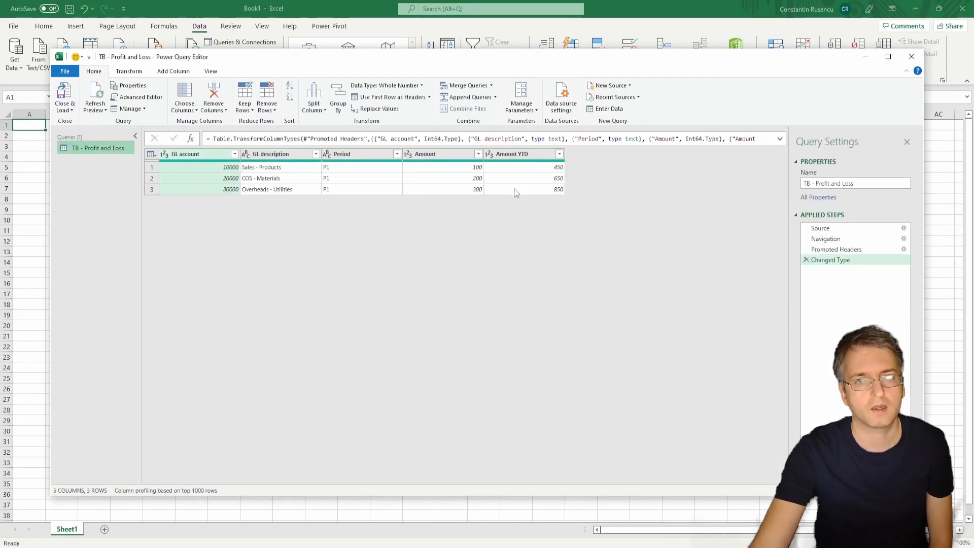
- Remove the Amount YTD column from the query and close the Power Query Editor, keeping the changes
click(513, 156)
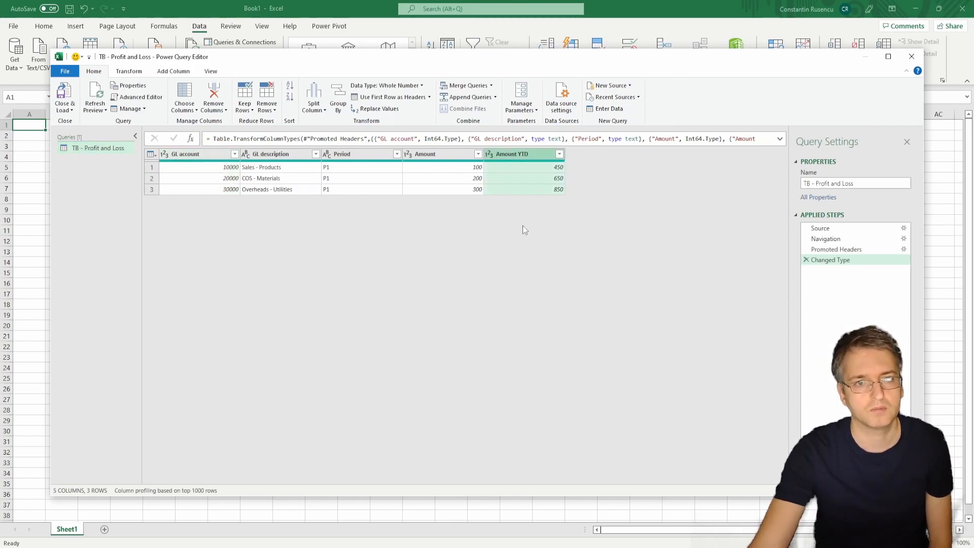
right_click(526, 157)
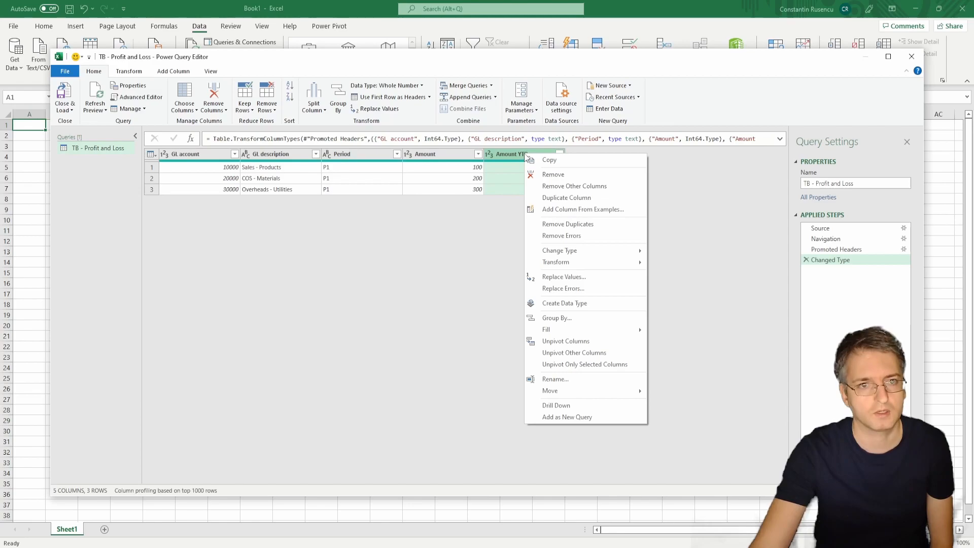
click(554, 175)
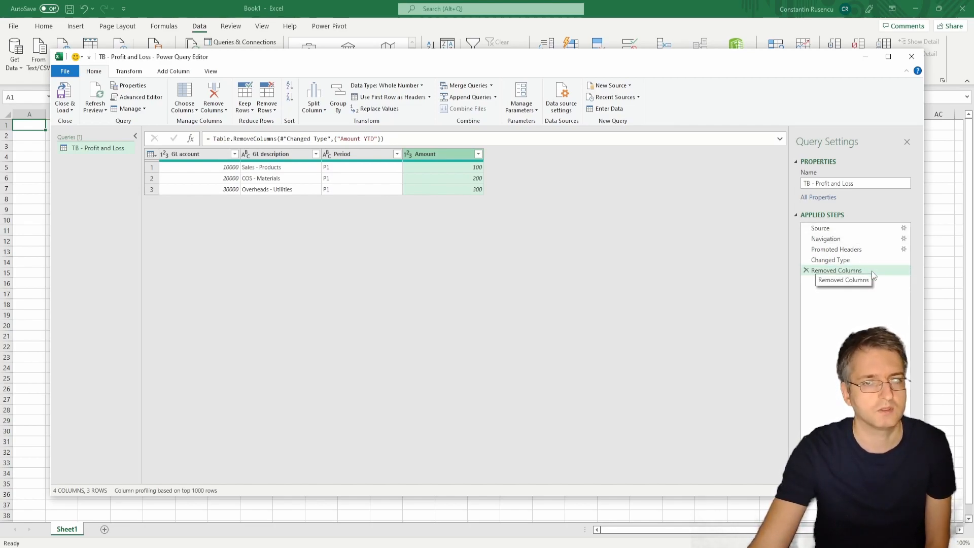
click(908, 65)
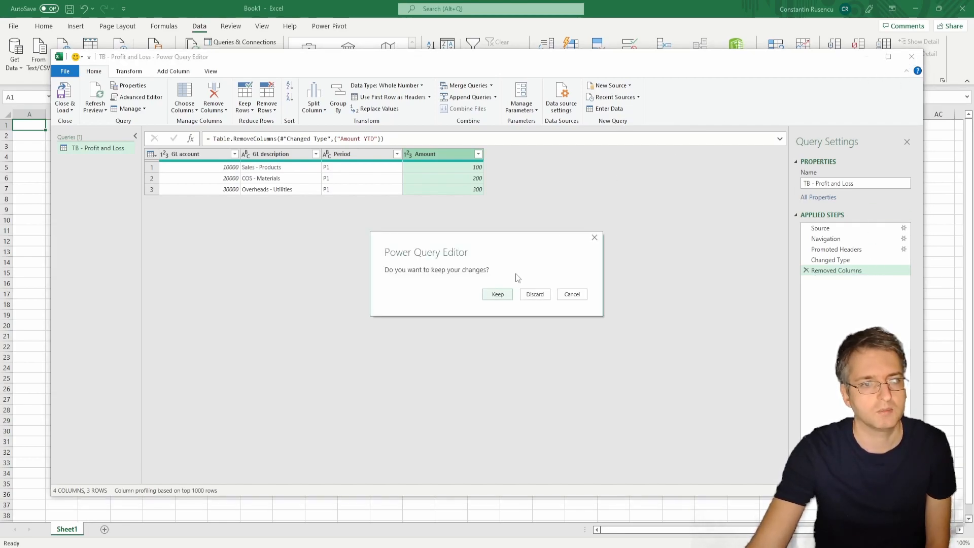
click(504, 293)
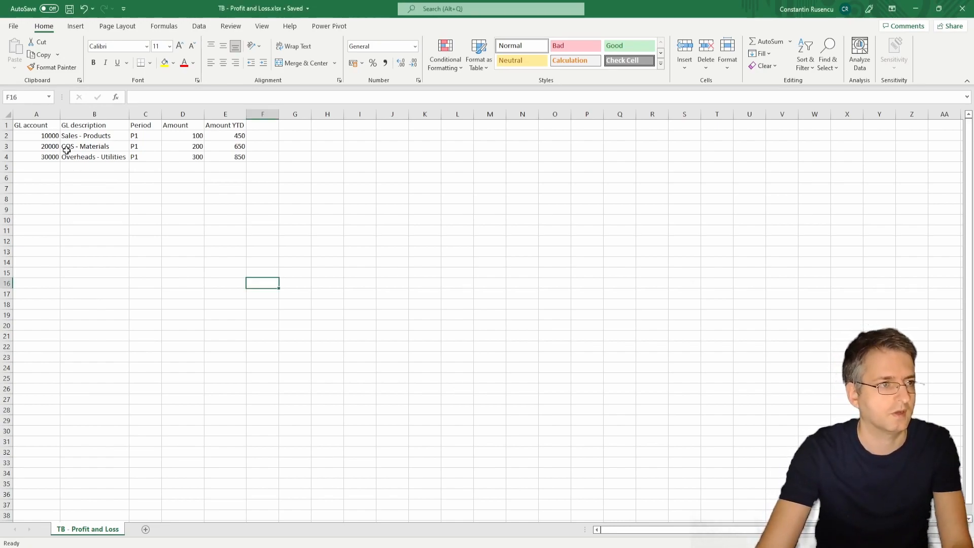
- In the TB - Profit and Loss.xlsx source workbook, copy the data rows A2:E4 and paste them directly below, starting at A5
click(42, 138)
drag(42, 138, 213, 157)
key(ctrl+c)
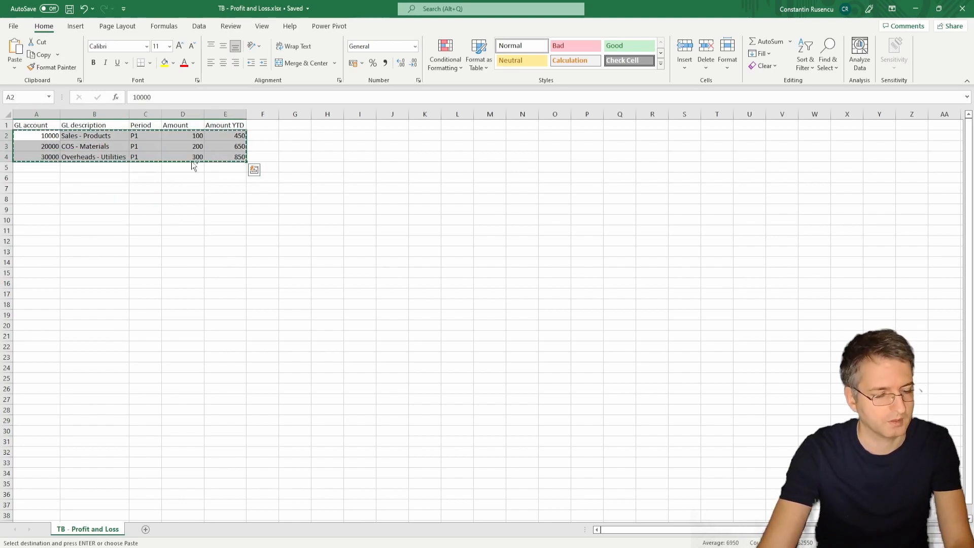
click(37, 171)
key(ctrl+v)
- Set the Period of the pasted rows, C5:C7, to P2 and save the source workbook
drag(133, 168, 145, 184)
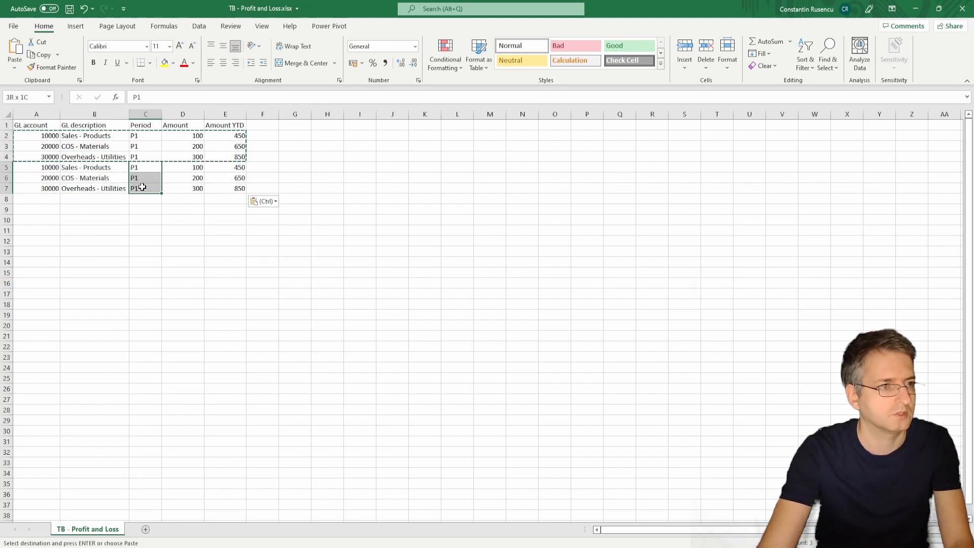
text(P2)
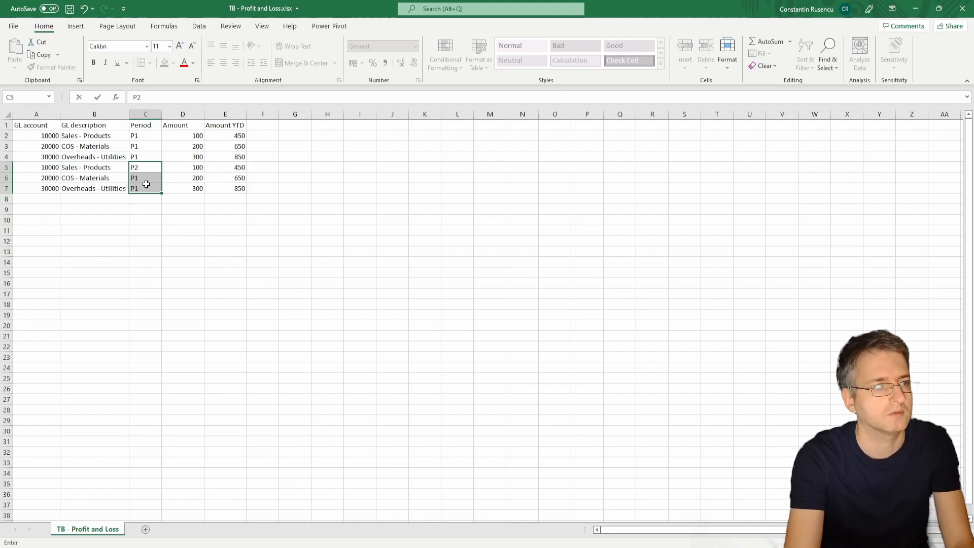
key(ctrl+Return)
click(192, 173)
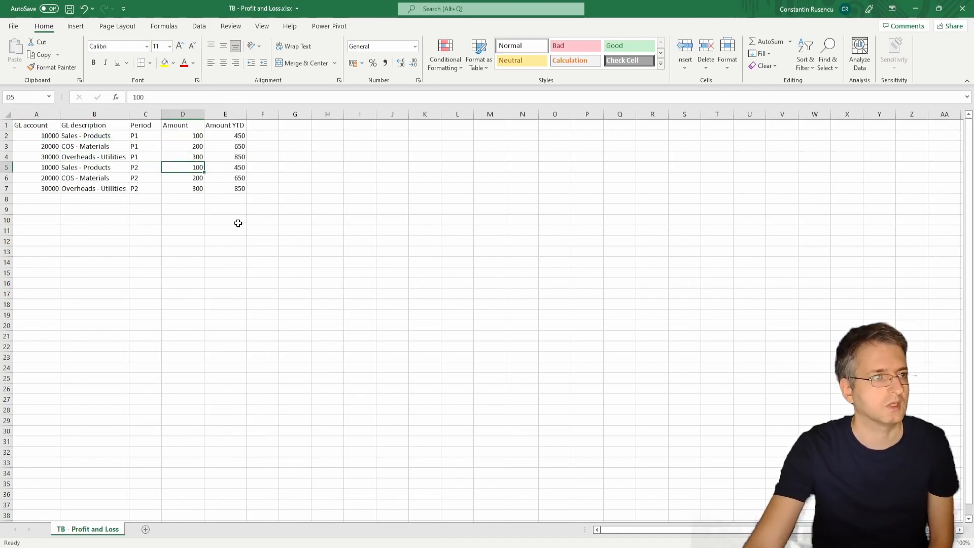
click(70, 9)
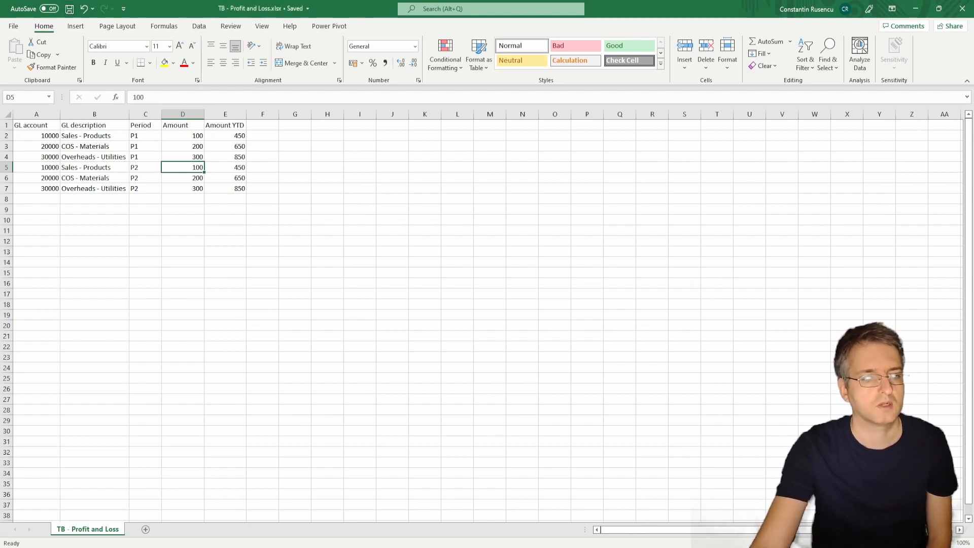
- Switch to the Power Query Demo.xlsx workbook, refresh its query table, and check the Period values of the added rows
key(alt+Tab)
click(82, 147)
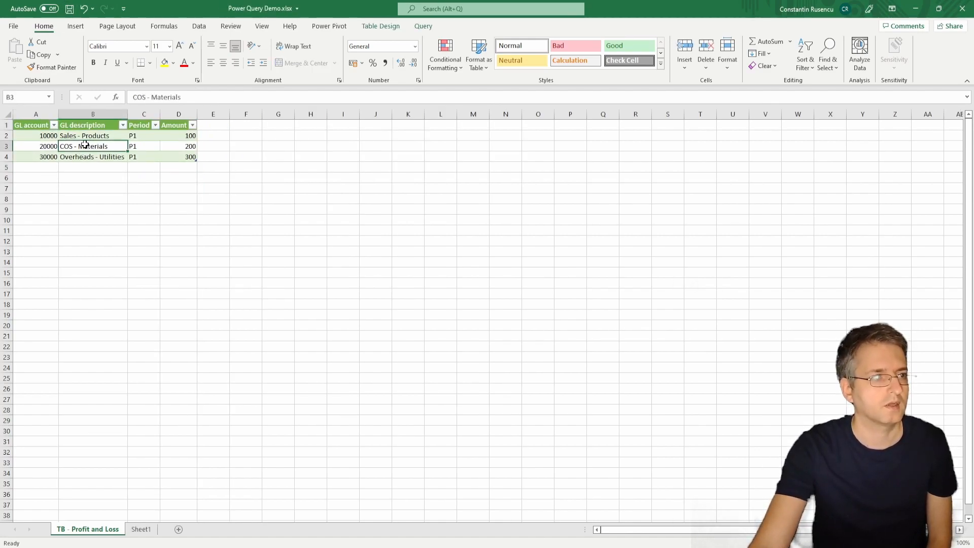
right_click(86, 146)
click(150, 247)
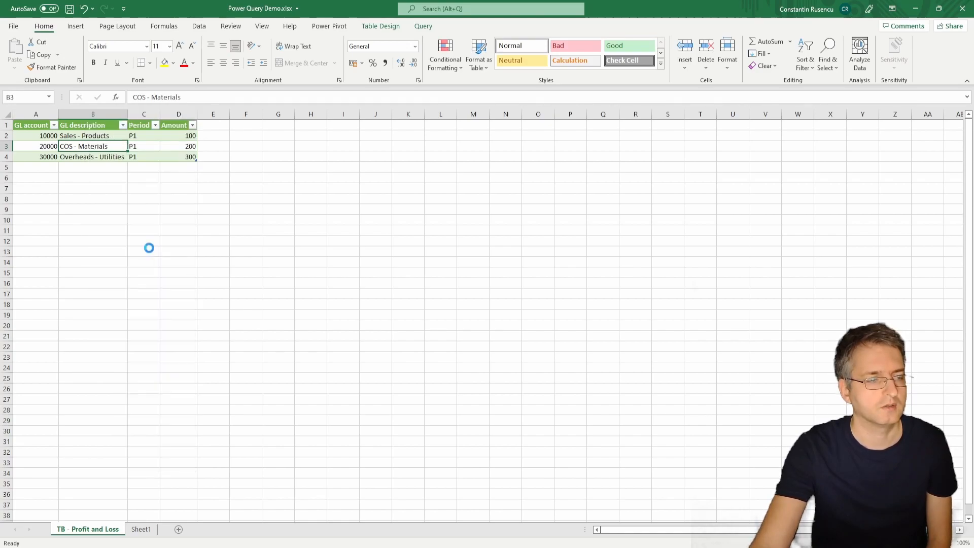
drag(148, 169, 147, 188)
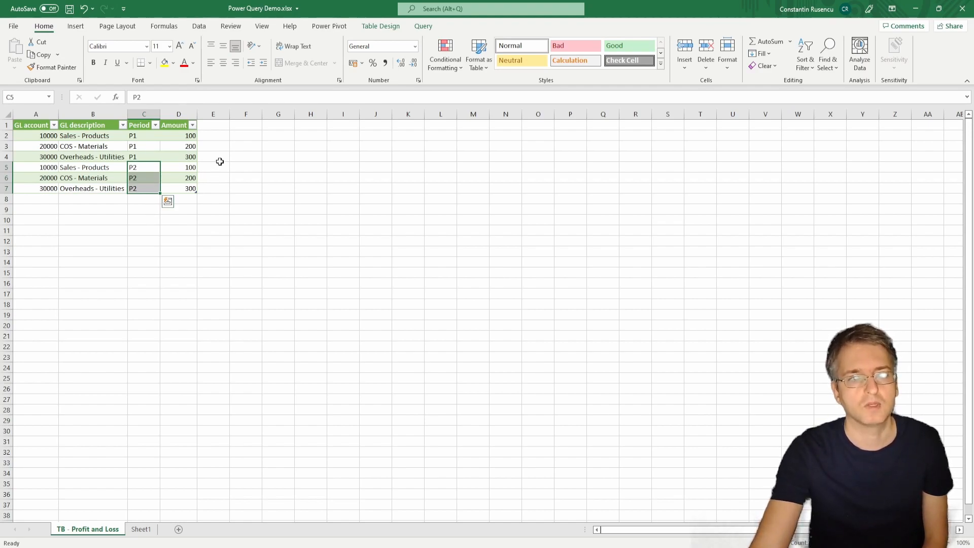
- Launch the Power Query Editor from the Power Query Demo workbook
click(199, 26)
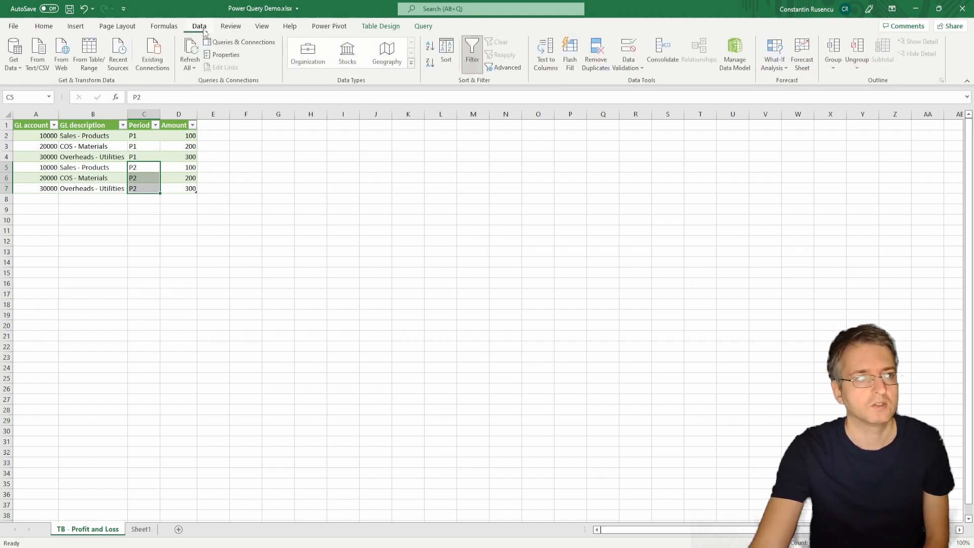
click(14, 53)
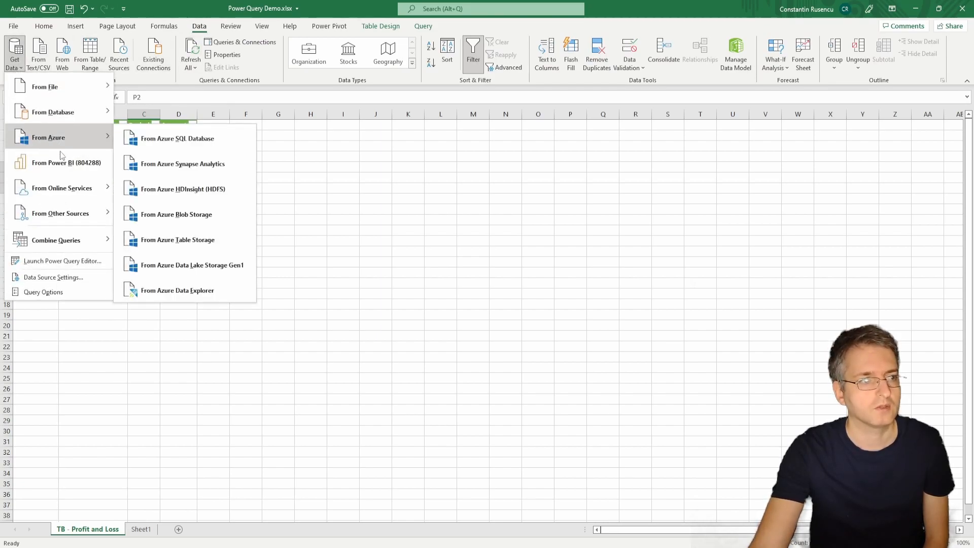
click(76, 262)
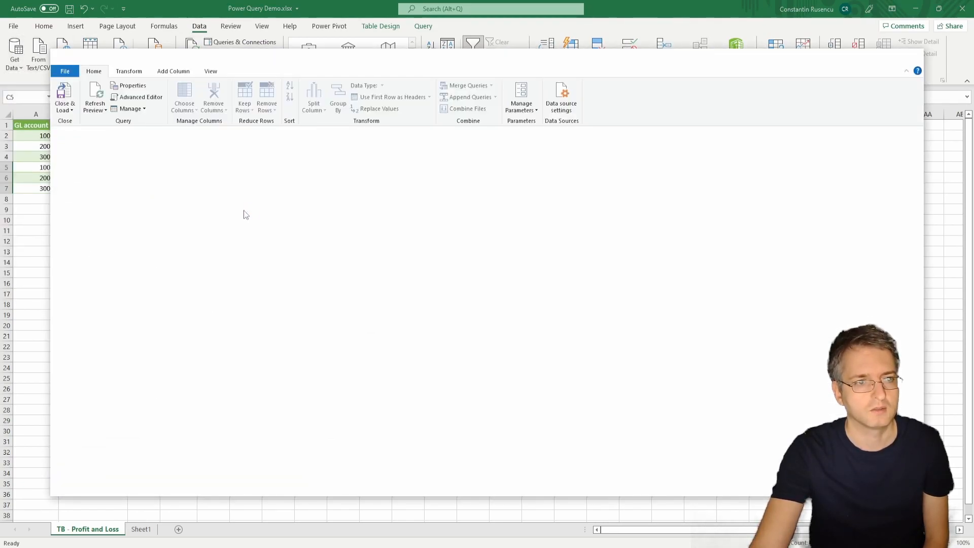